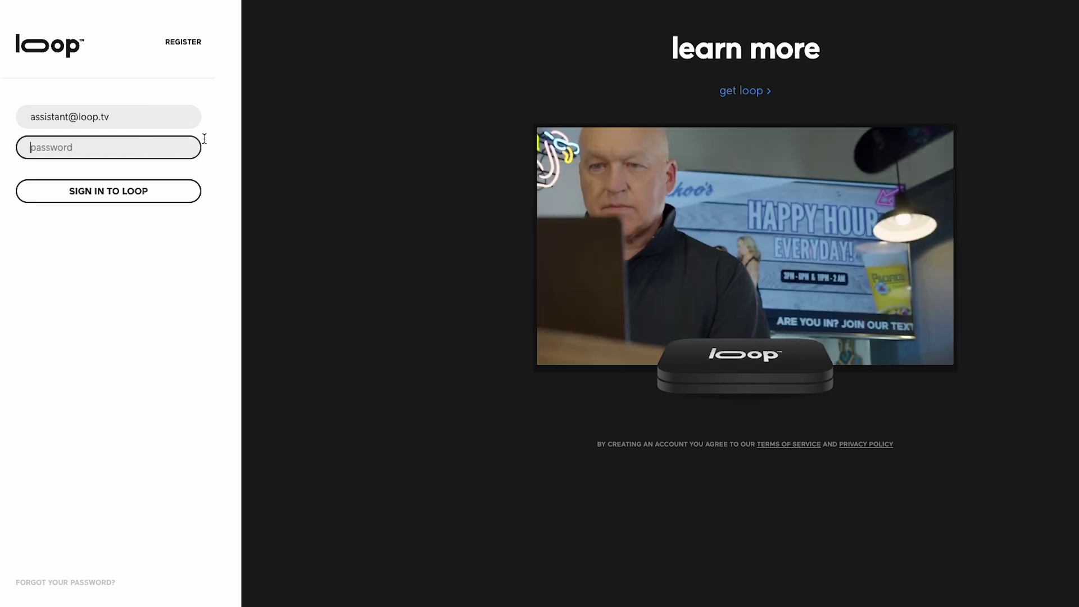
- Sign in with the account password and open the All Sign Items library
key("ctrl+v")
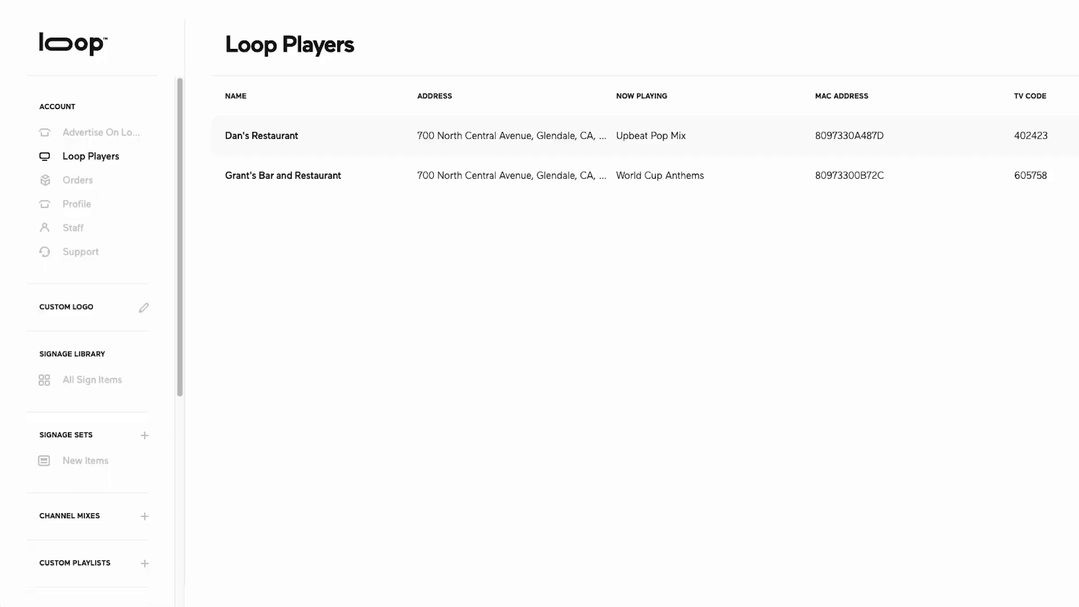
left_click(103, 406)
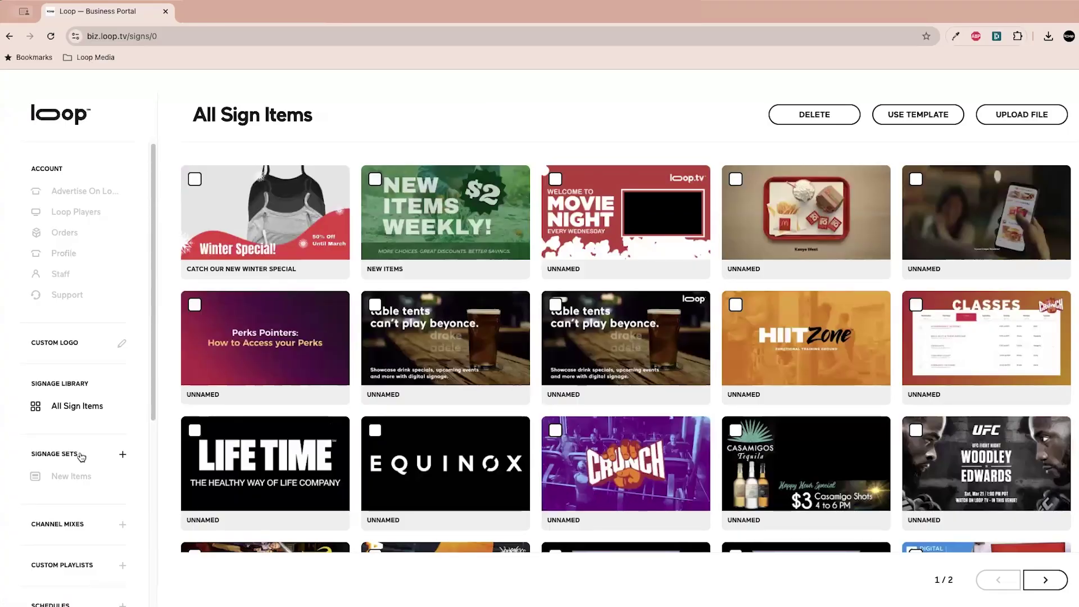
left_click(68, 218)
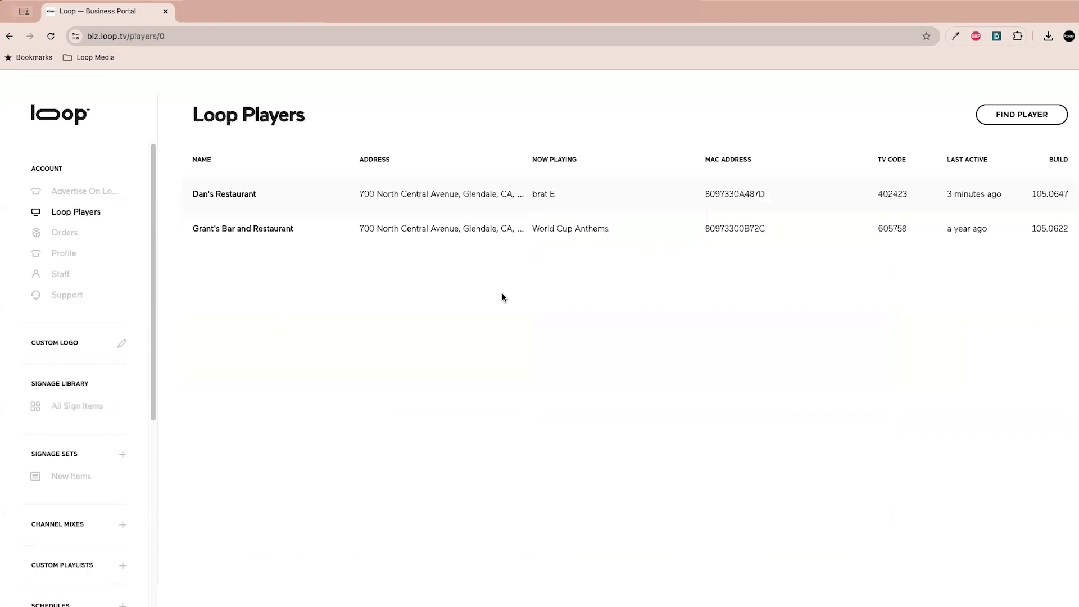
- Review Dan's Restaurant's player details and its custom logo override
left_click(403, 202)
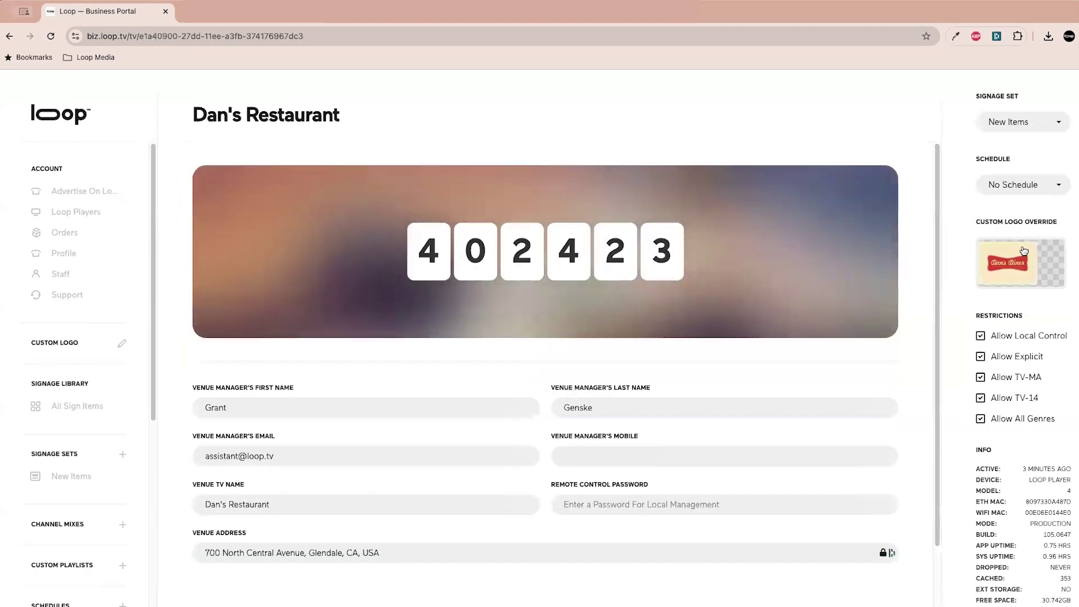
left_click(1025, 252)
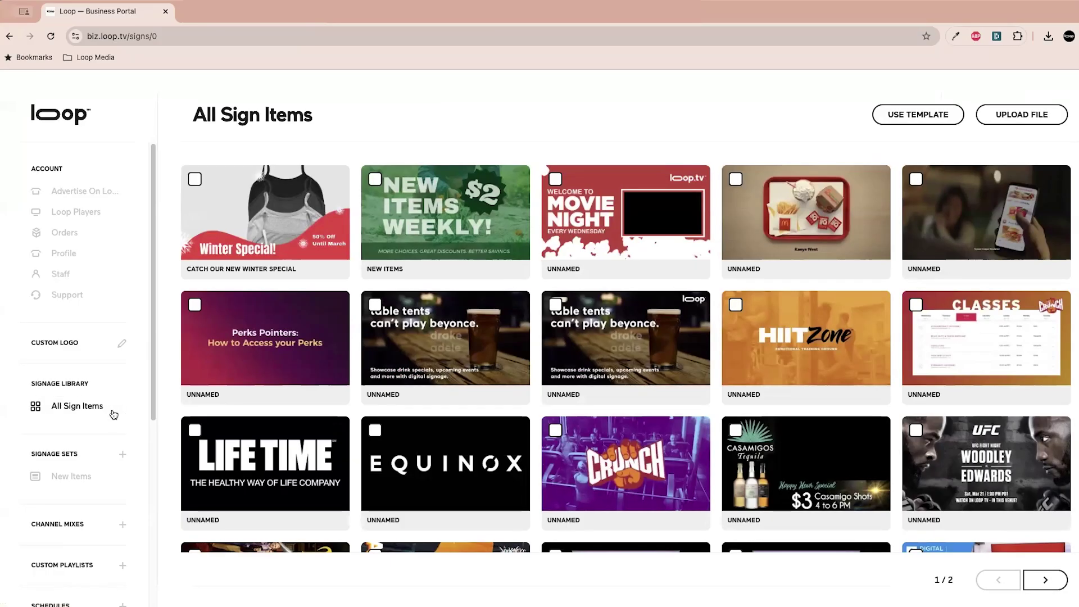
- Start a new sign from a template and search the templates for 'new items'
left_click(82, 402)
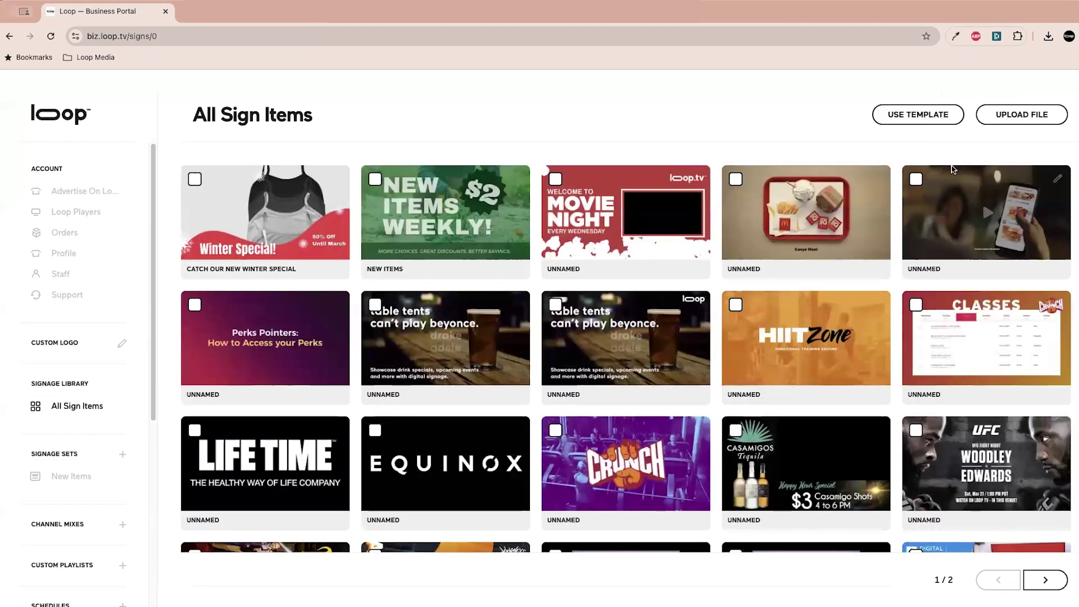
left_click(930, 119)
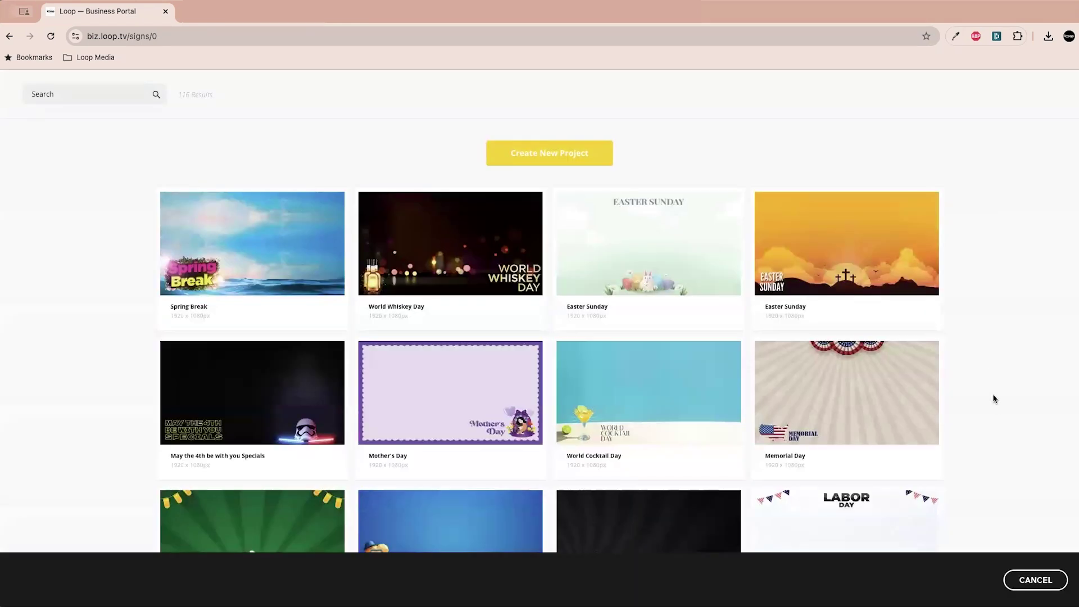
scroll(993, 399, "down", 5)
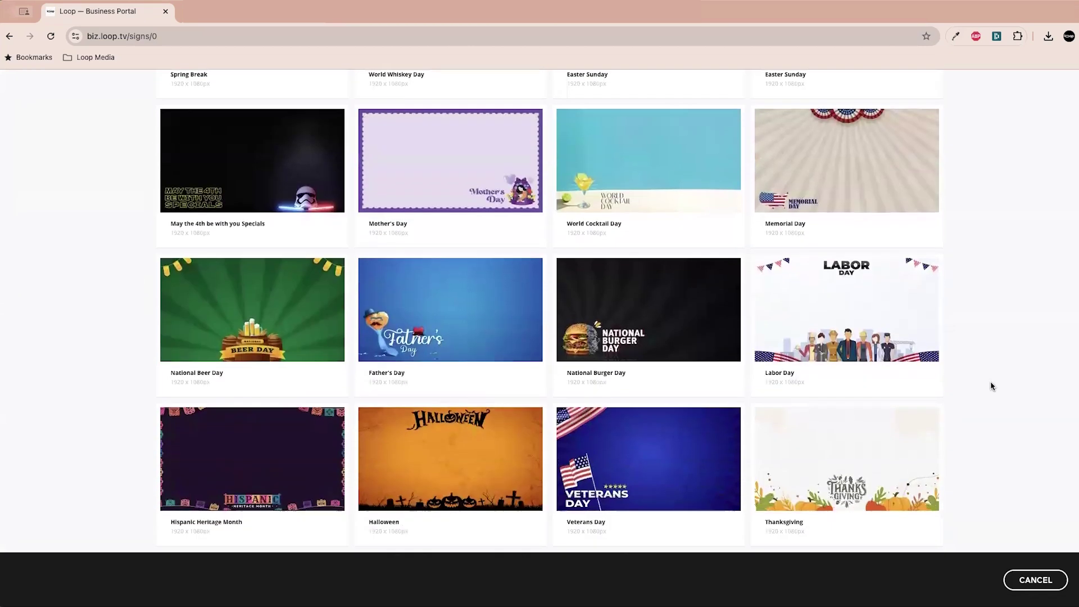
scroll(992, 386, "down", 1)
scroll(973, 389, "up", 3)
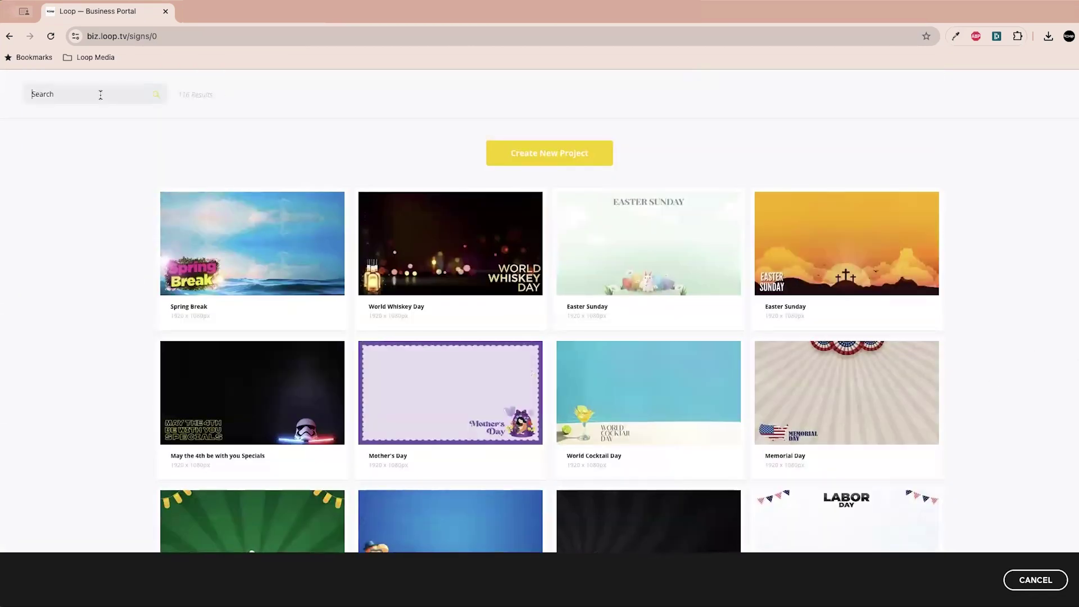
left_click(101, 95)
type("ne")
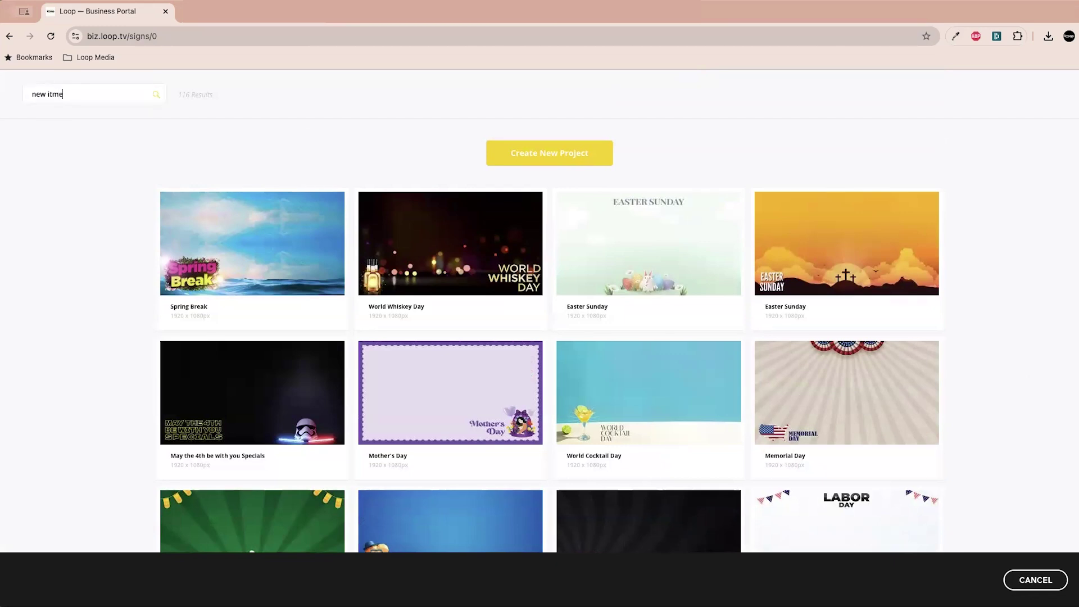
type("w items")
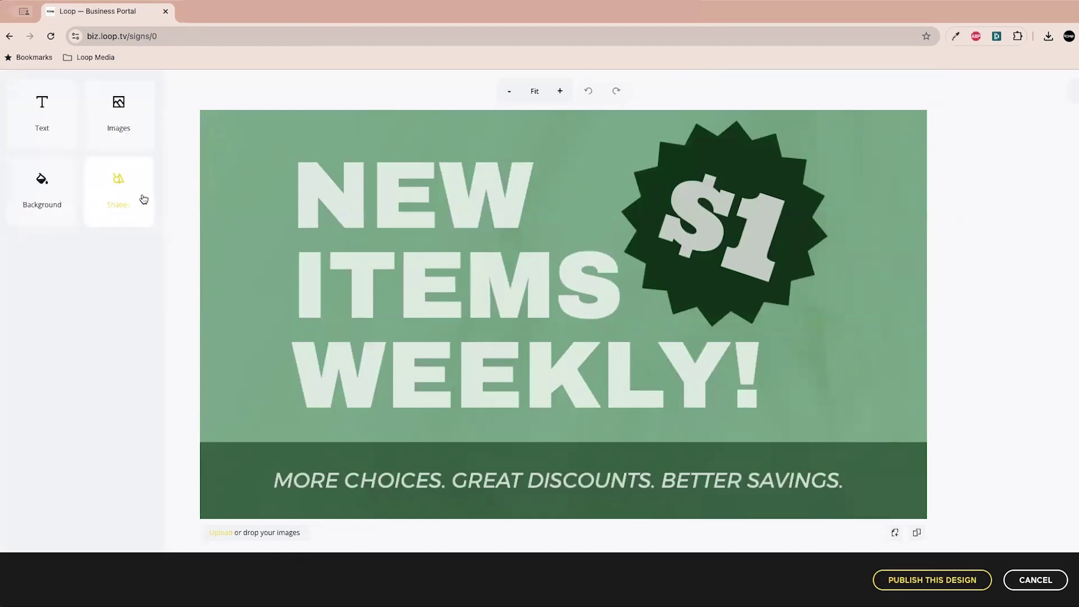
- Change the starburst badge price from $1 to $5
left_click(752, 222)
double_click(753, 231)
left_click(756, 247)
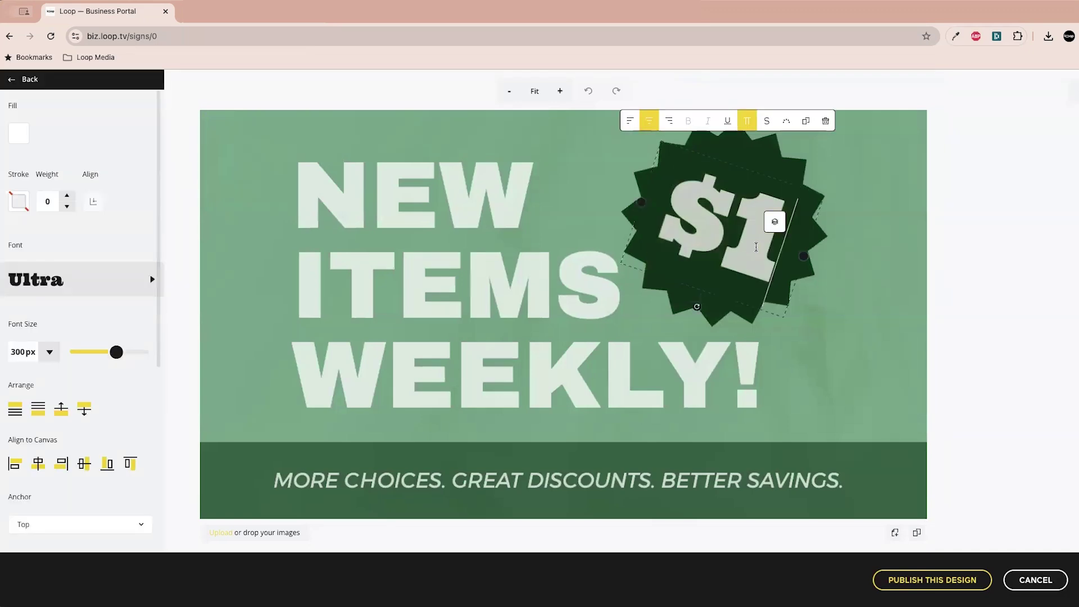
key("BackSpace")
type("5")
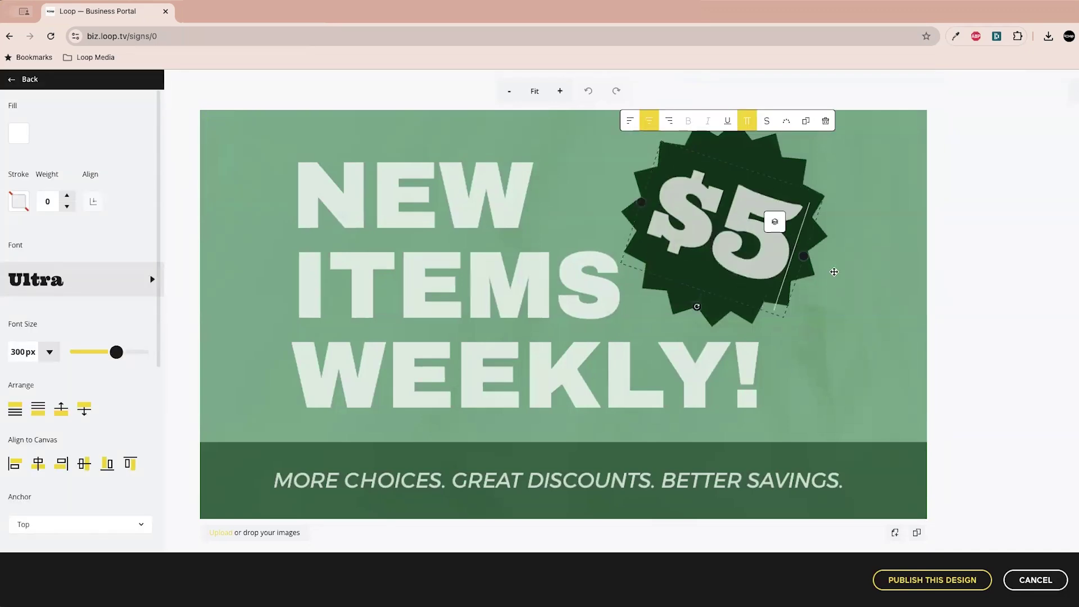
left_click(1010, 243)
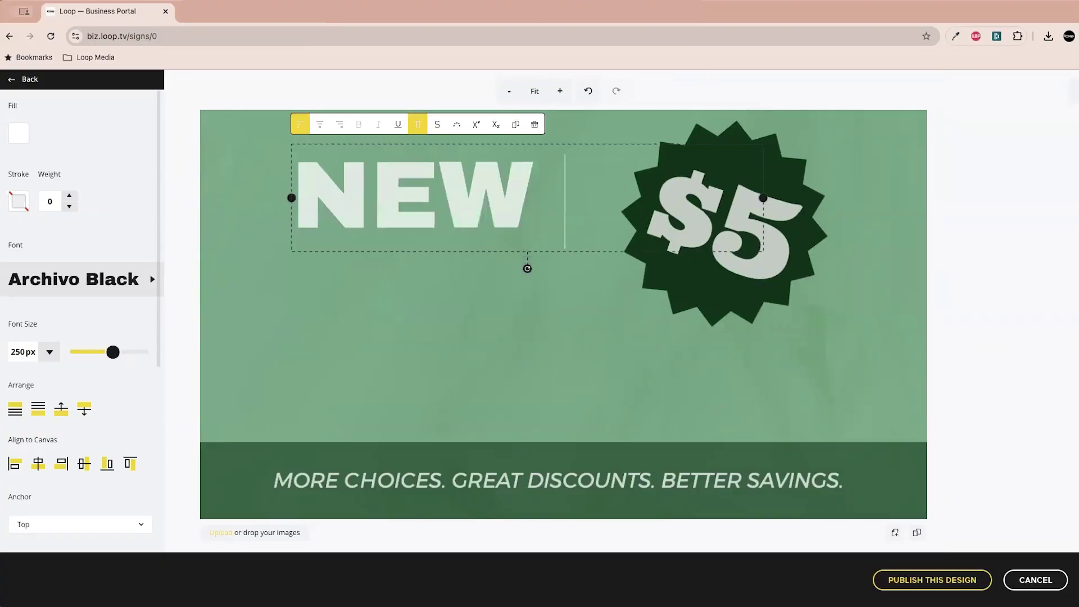
- Add MARYS as the headline's third line and shift the $5 badge to the right
key("Return")
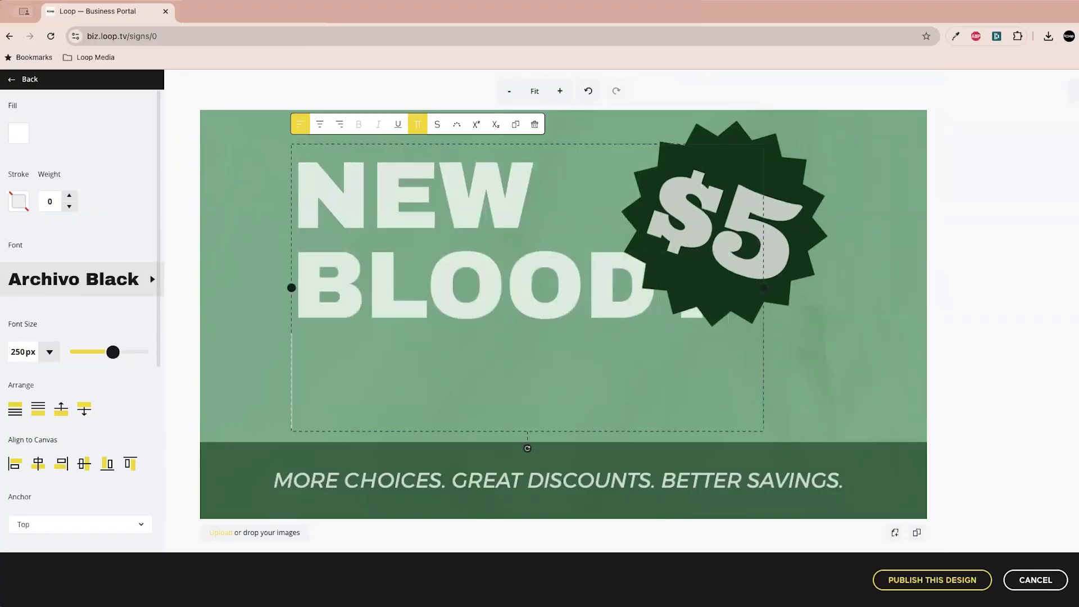
type("MARYS")
left_click_drag(725, 225, 795, 222)
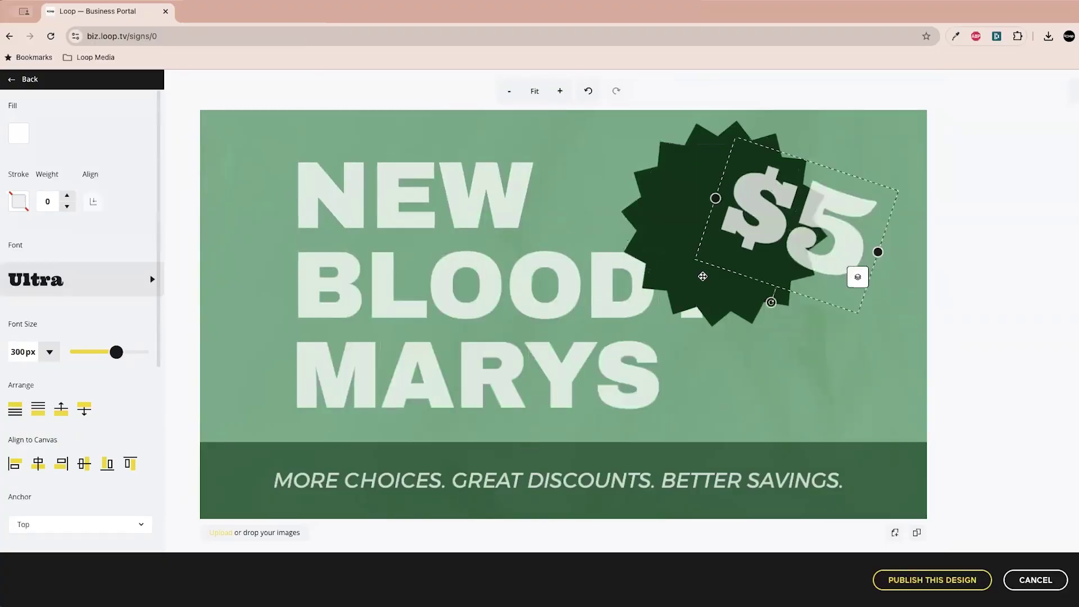
left_click_drag(703, 273, 769, 272)
left_click(143, 78)
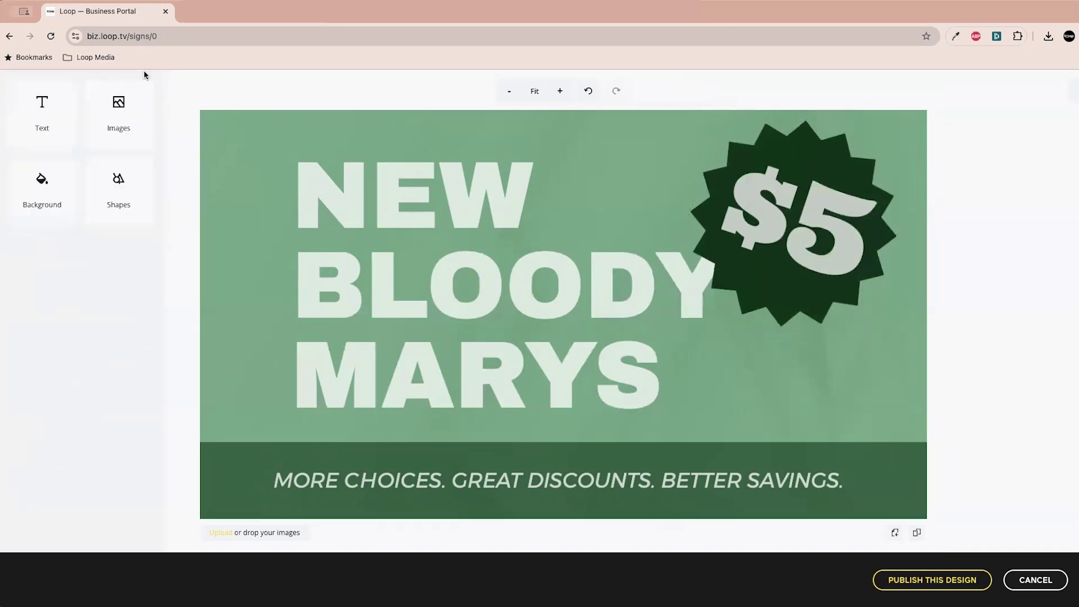
left_click(118, 115)
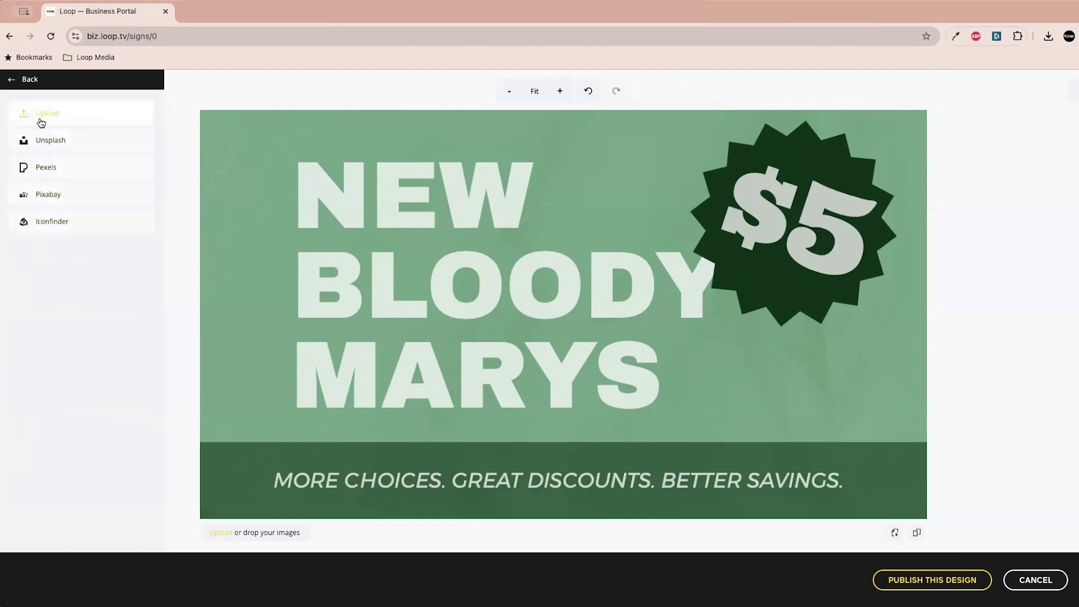
- Search Unsplash for bloody mary and set the three-glasses photo as the sign background
left_click(45, 145)
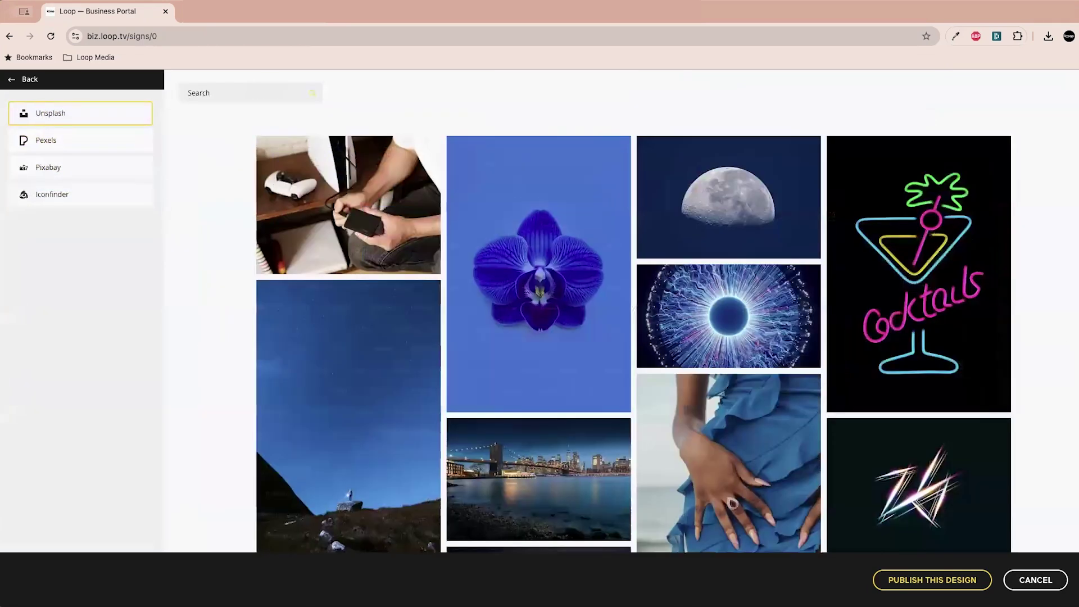
left_click(248, 93)
type("bloody mary")
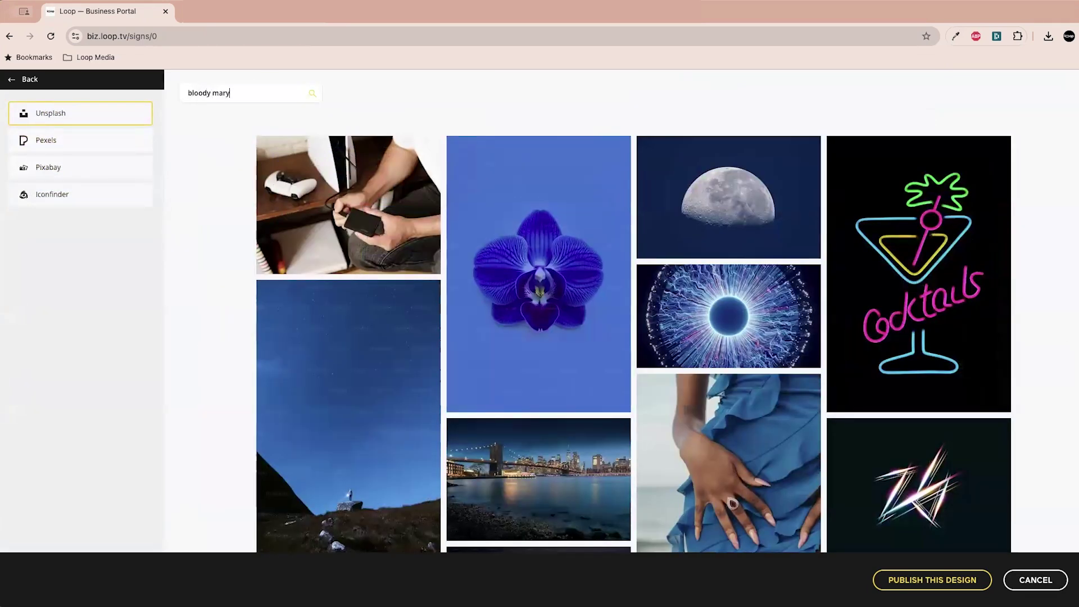
key("Return")
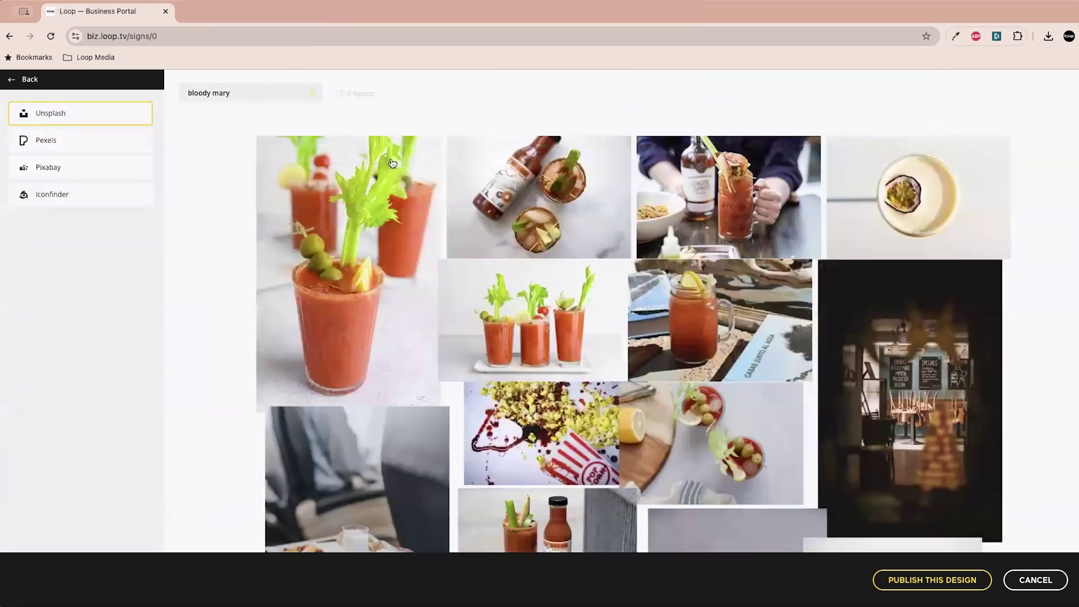
mouse_move(285, 301)
mouse_move(541, 336)
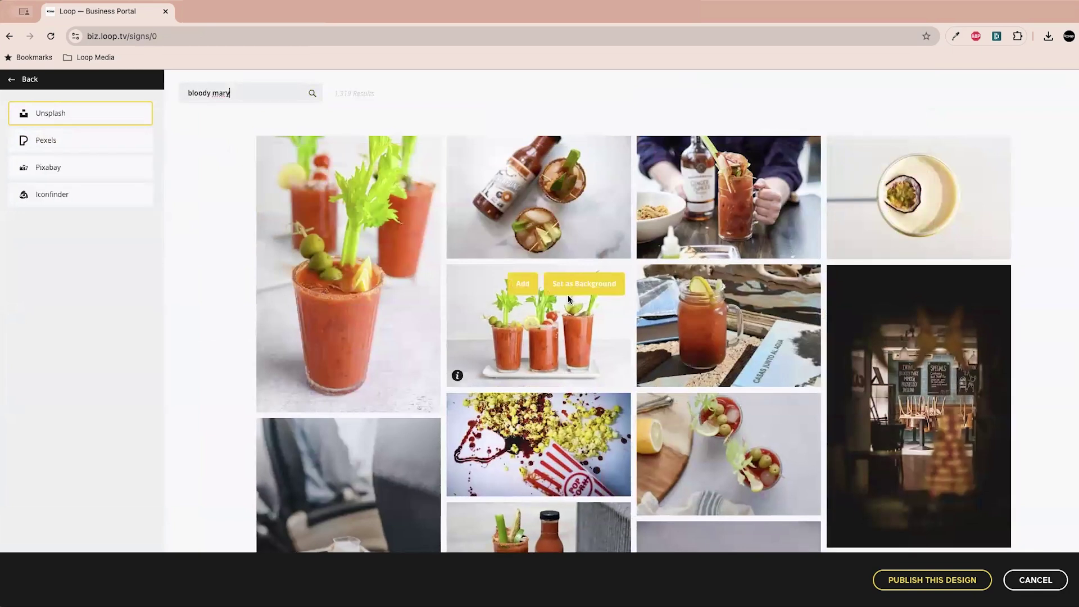
left_click(584, 284)
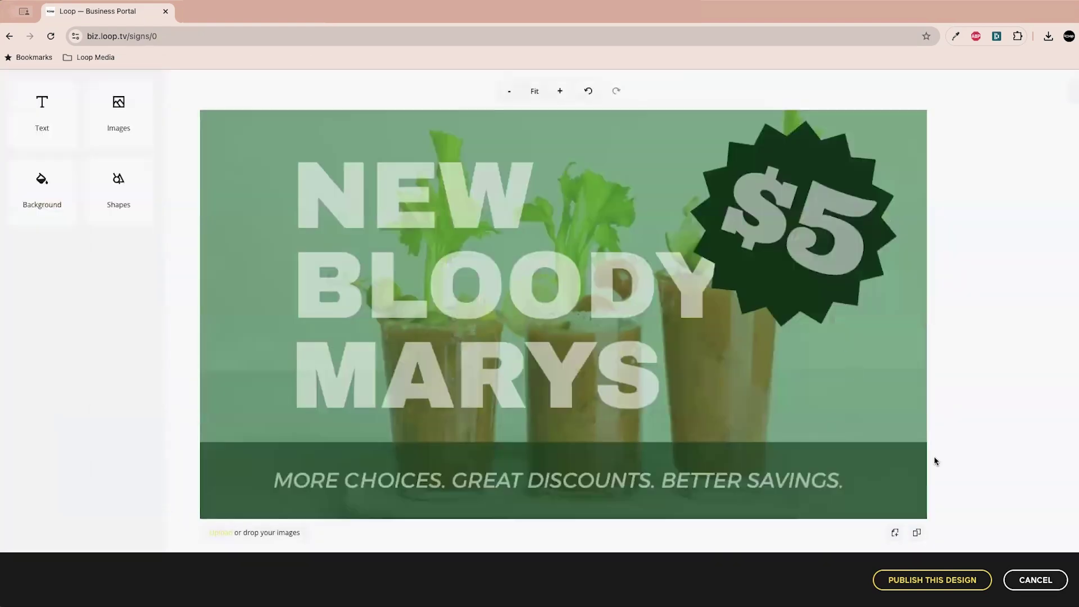
- Delete the green overlay rectangle so the Bloody Mary photo shows in full colour
left_click(875, 382)
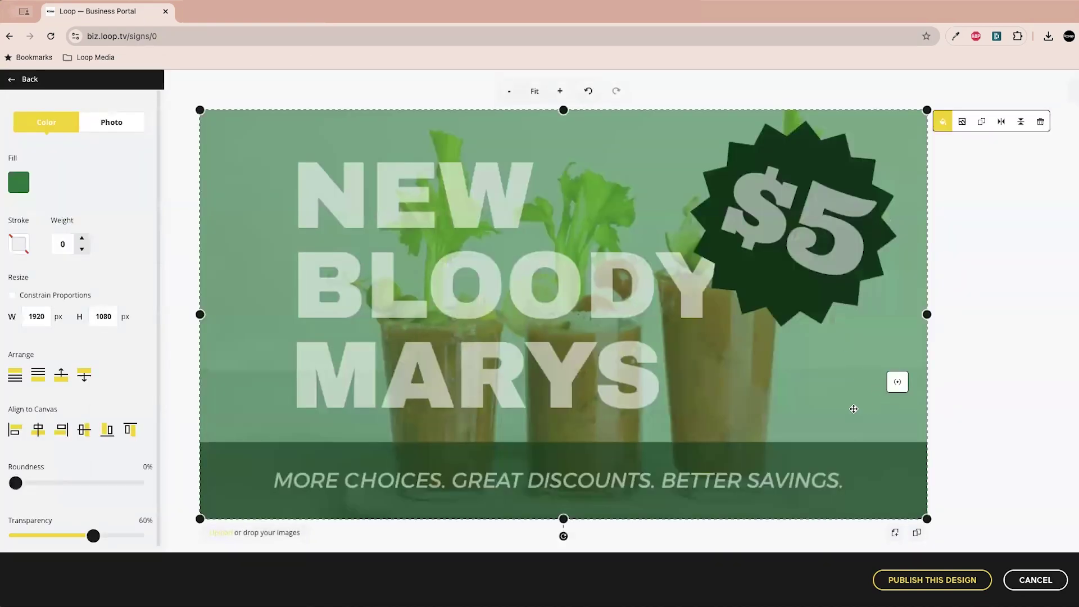
key("Delete")
left_click(564, 369)
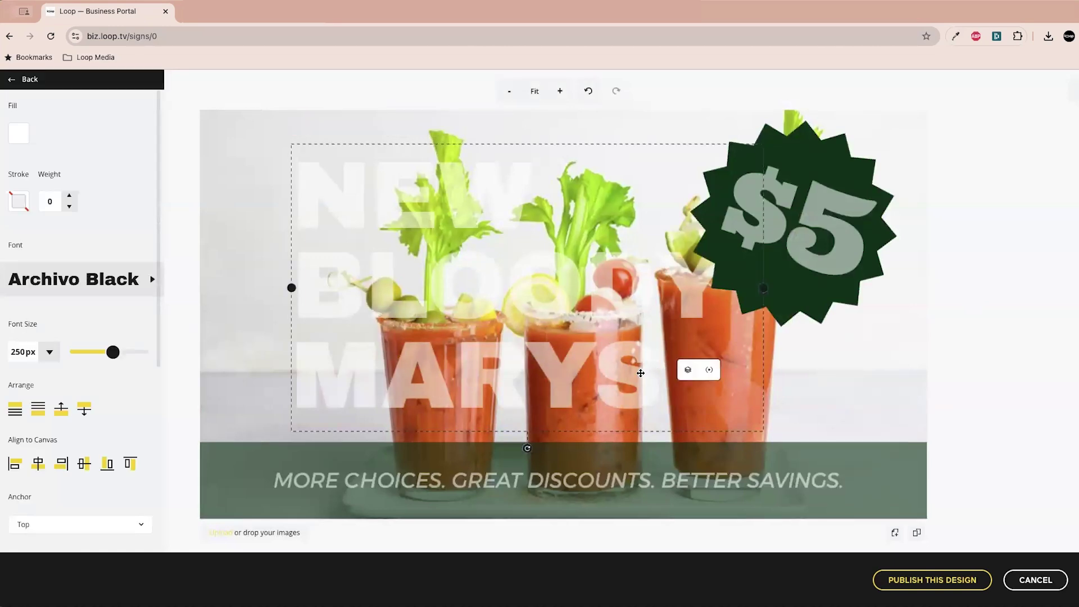
- Give all of the NEW BLOODY MARYS headline a black outline stroke, then publish the design
left_click(641, 372)
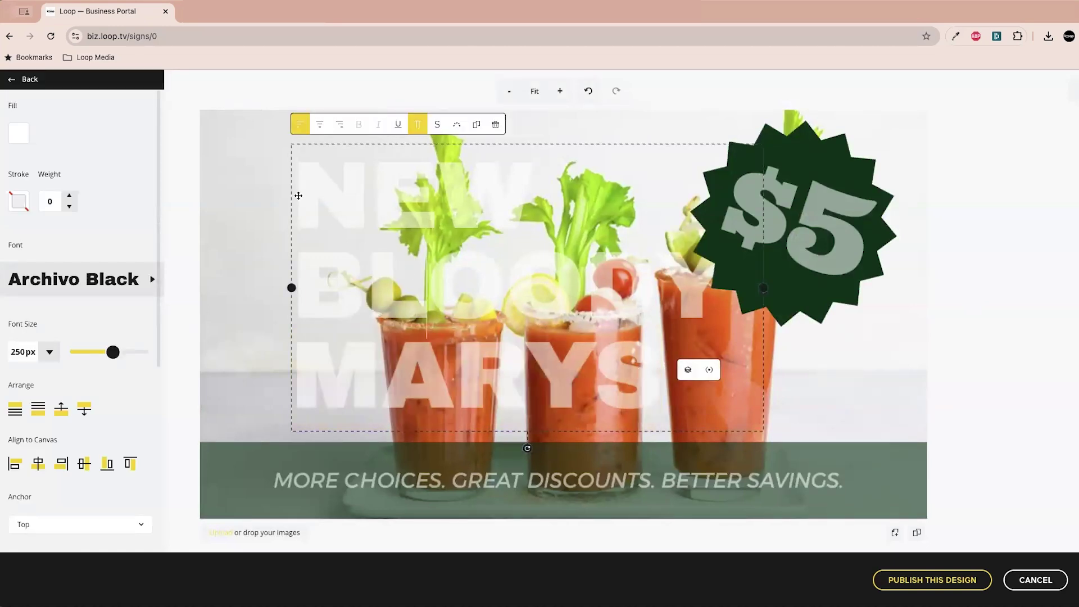
left_click(370, 284)
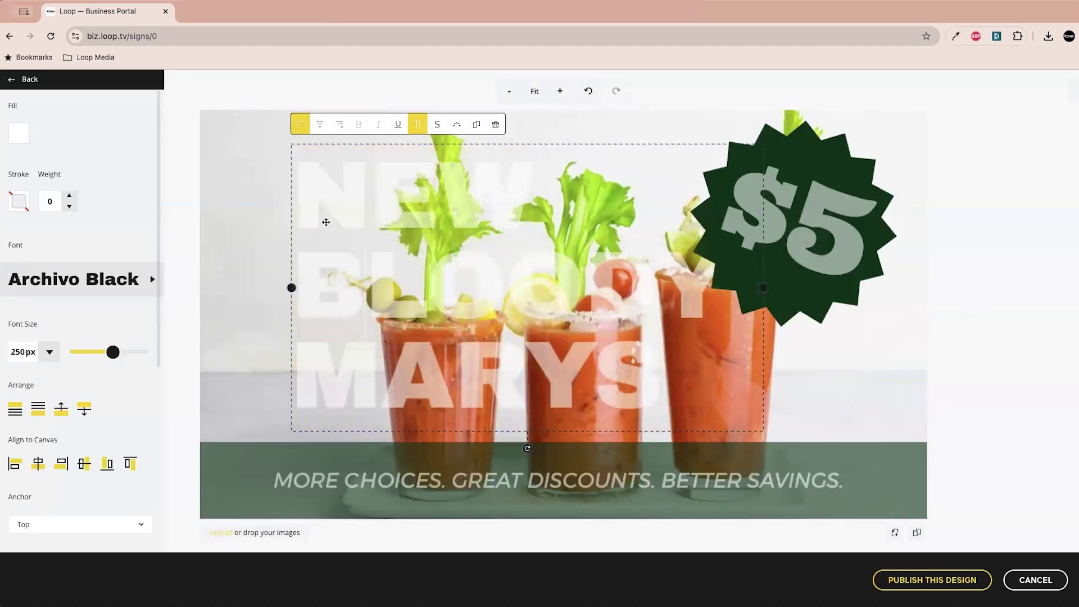
key("ctrl+a")
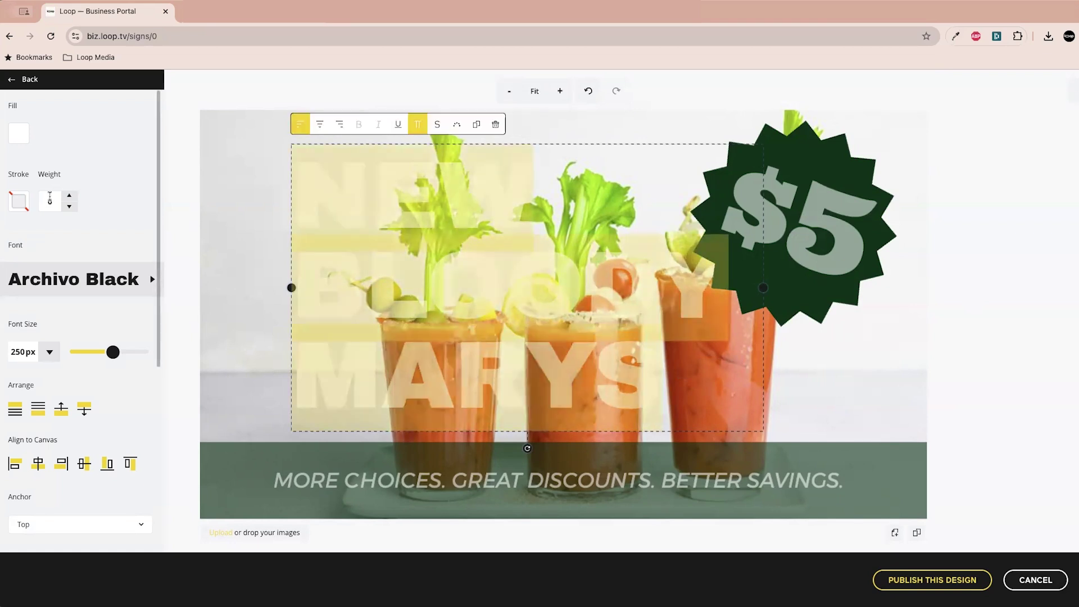
left_click(22, 204)
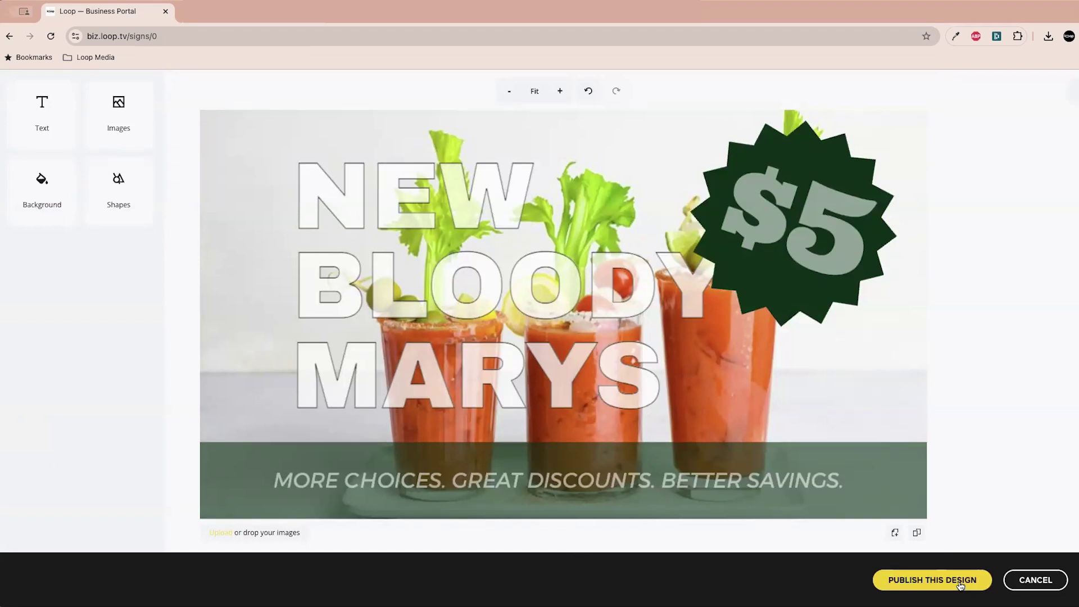
left_click(960, 585)
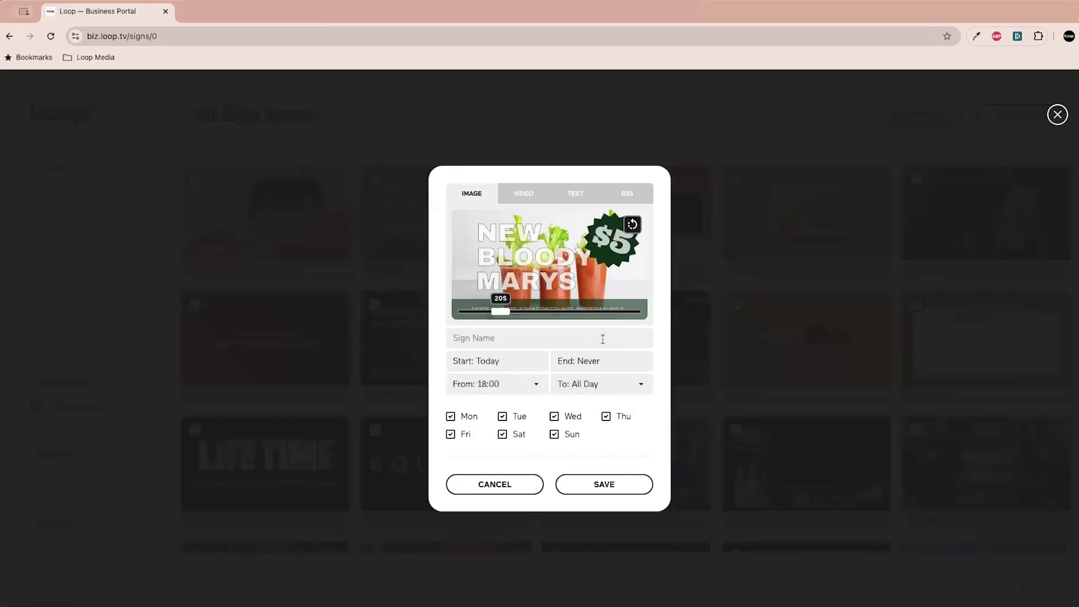
- Name the sign 'New Bloody Marys'
left_click(479, 340)
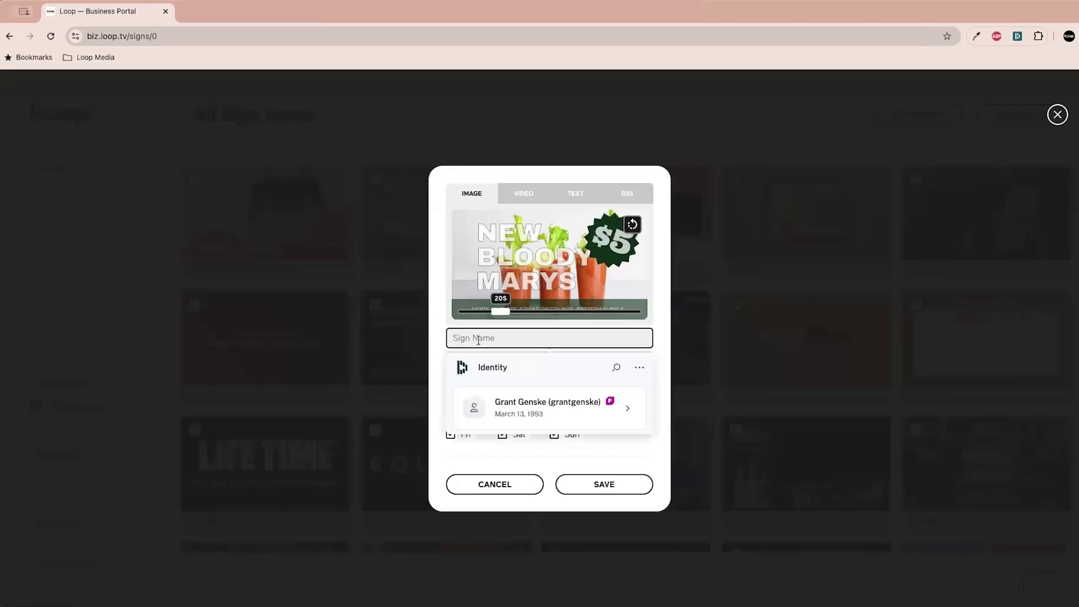
type("New Bloody Marys")
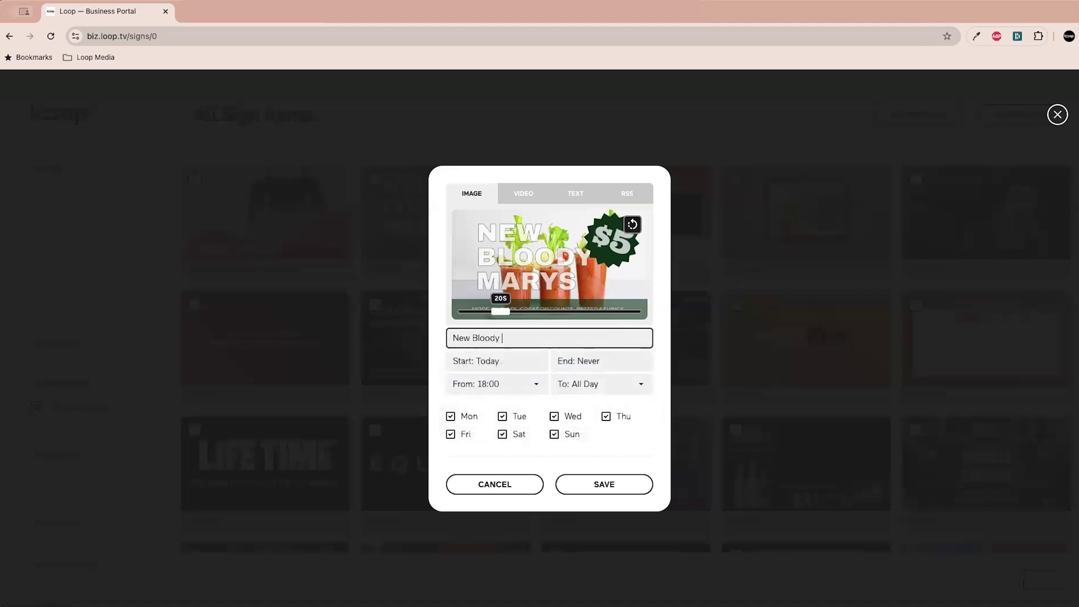
left_click(435, 398)
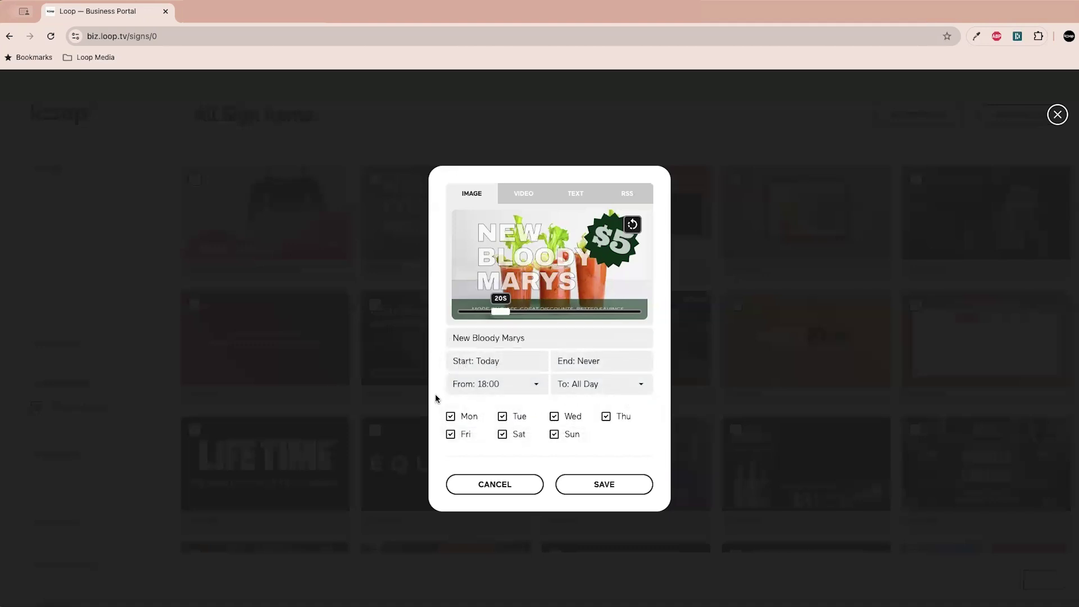
- Schedule the sign to run from 05:00 pm to 07:00 pm
left_click(515, 362)
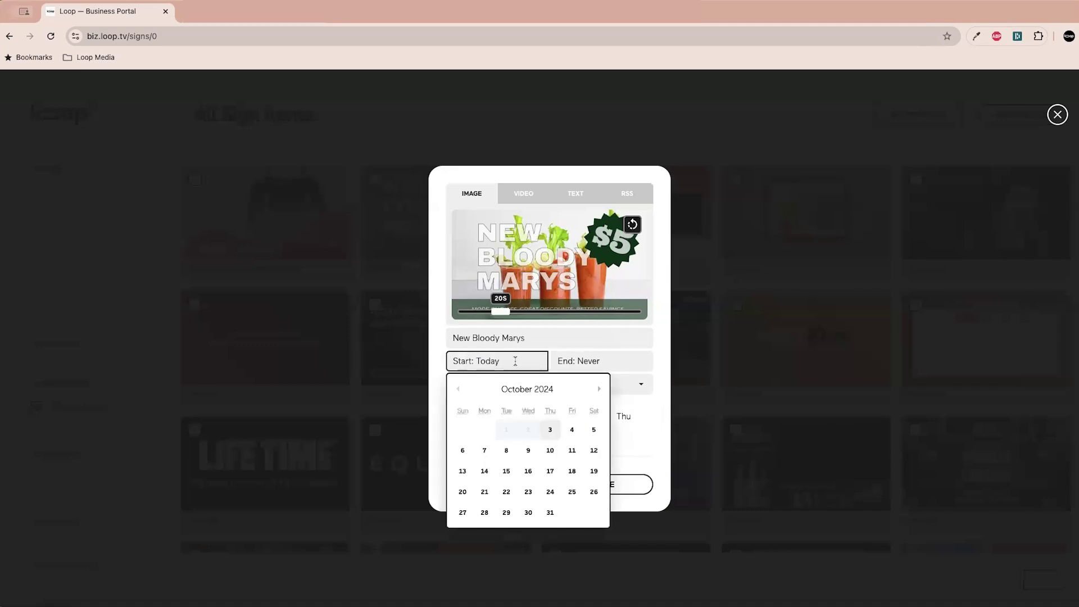
left_click(440, 372)
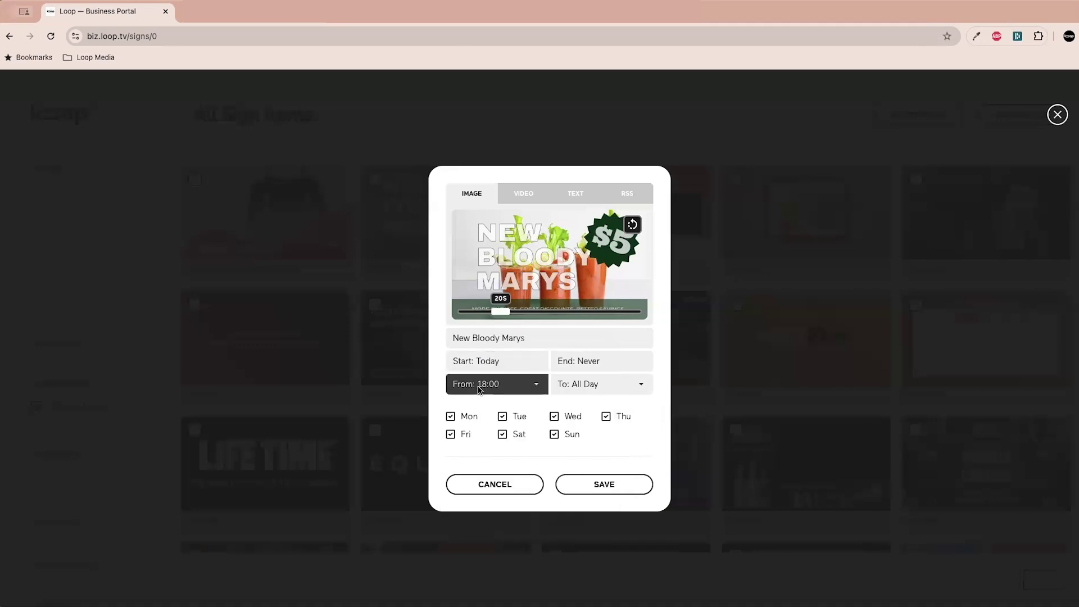
left_click(521, 388)
scroll(506, 542, "down", 10)
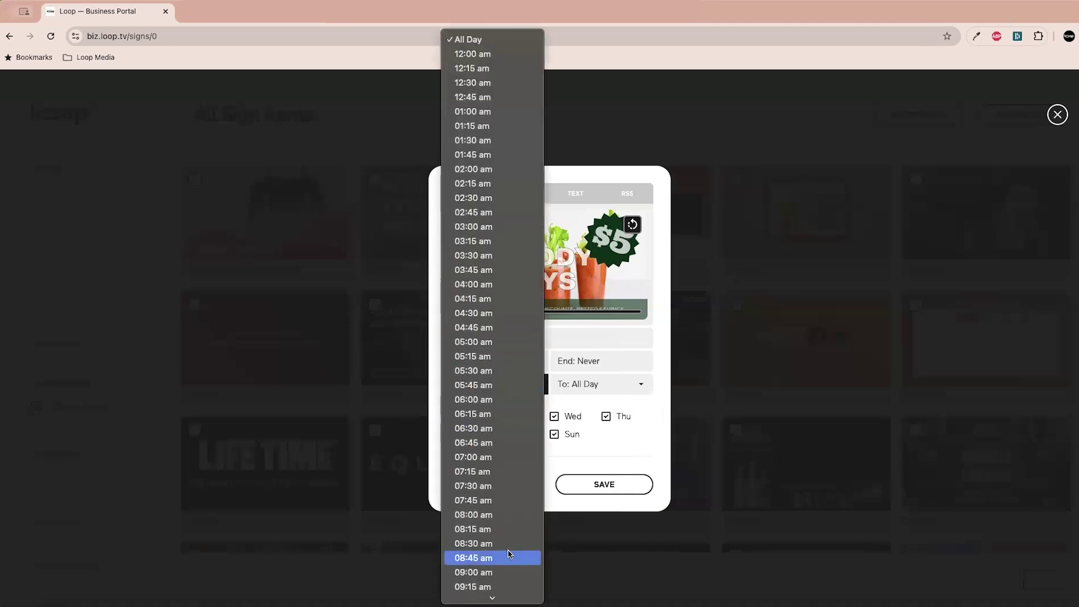
scroll(509, 553, "down", 5)
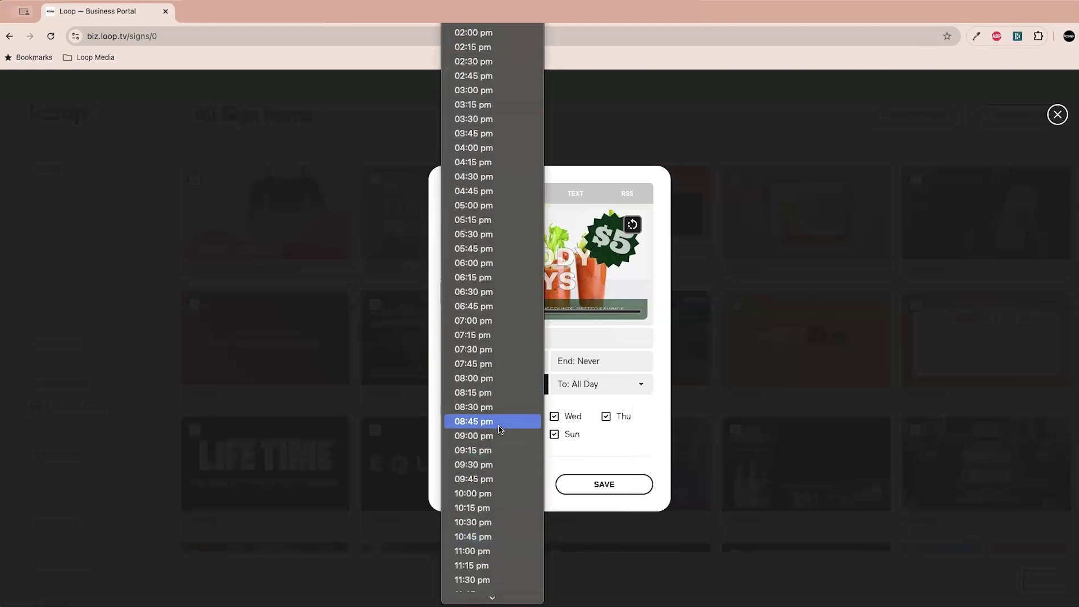
scroll(495, 396, "down", 3)
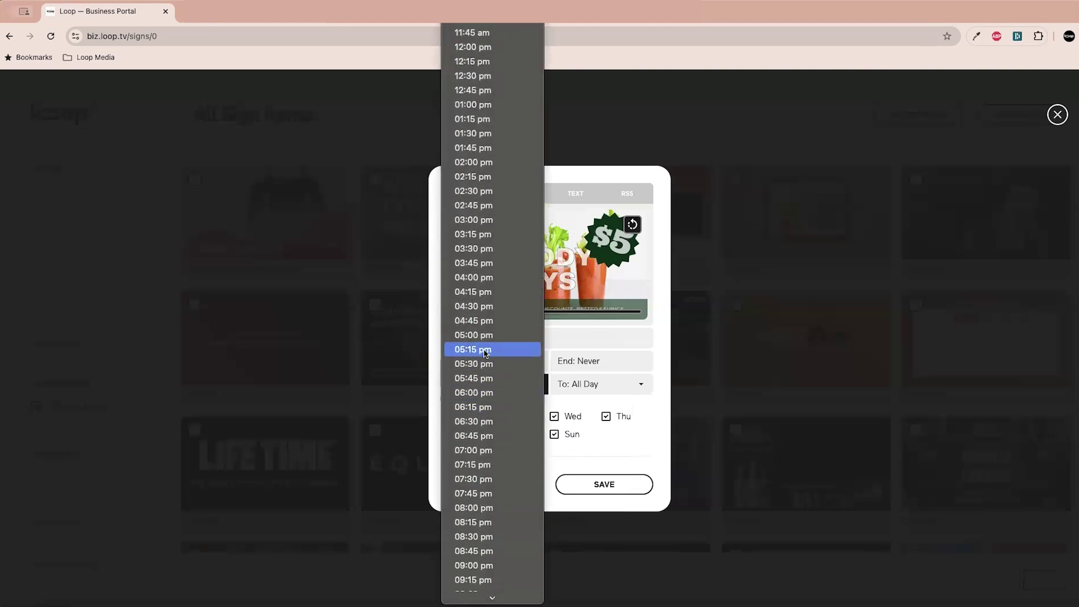
left_click(486, 336)
left_click(585, 384)
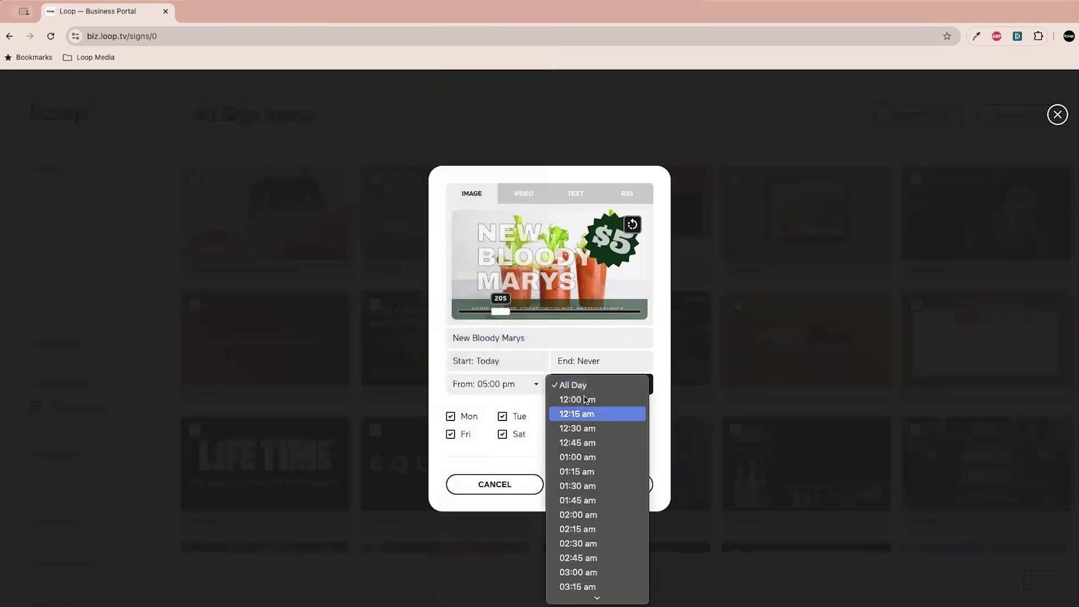
scroll(564, 505, "down", 5)
scroll(564, 506, "down", 10)
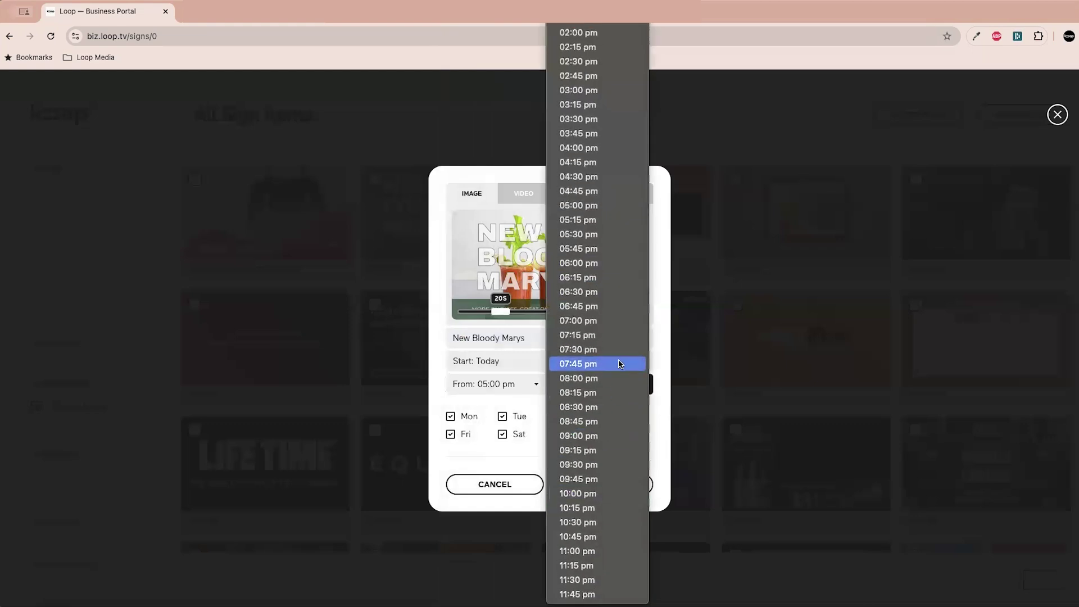
left_click(611, 320)
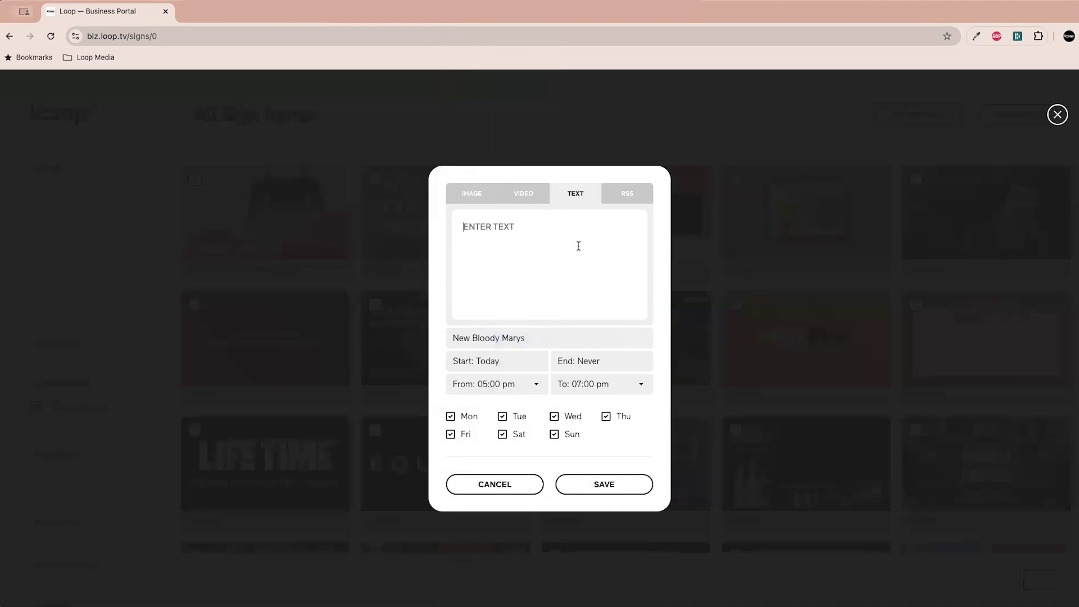
- Enter the ticker text 'THE NEW BLOODY MARYS ARE DELICIOUS!' and save the sign
type("THE NEW BLOODY MARYS ARE DEL")
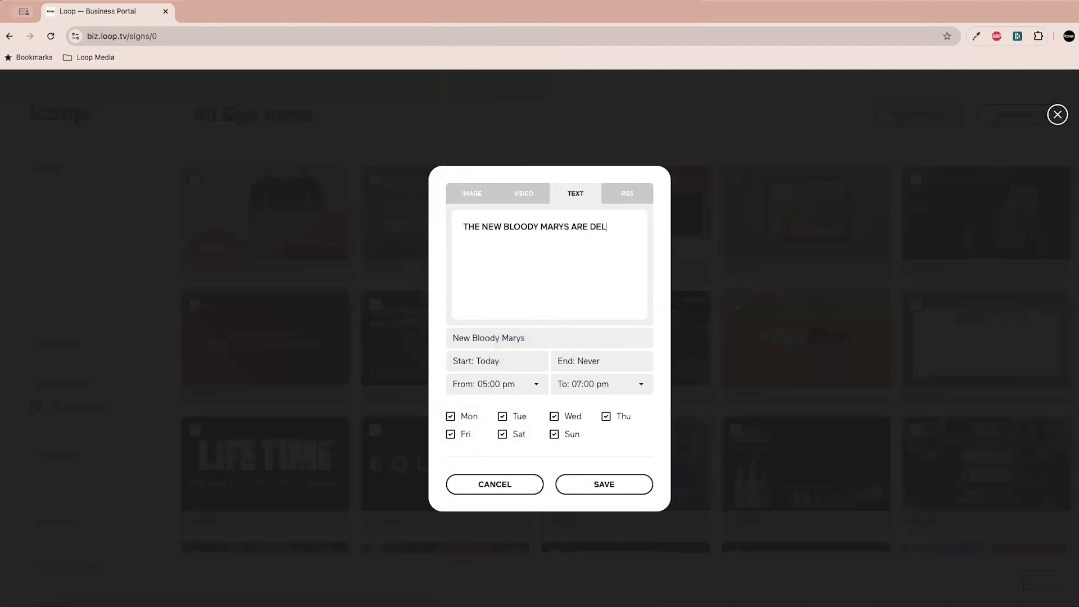
type("ICIOUS!")
left_click(622, 487)
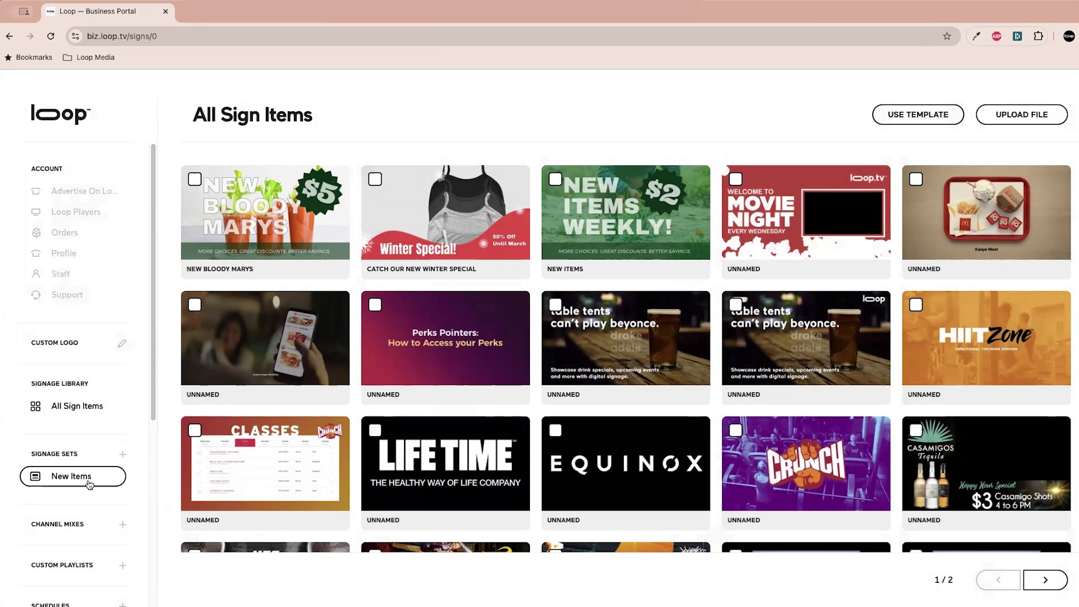
- Open the New Items signage set from the sign library
left_click(89, 481)
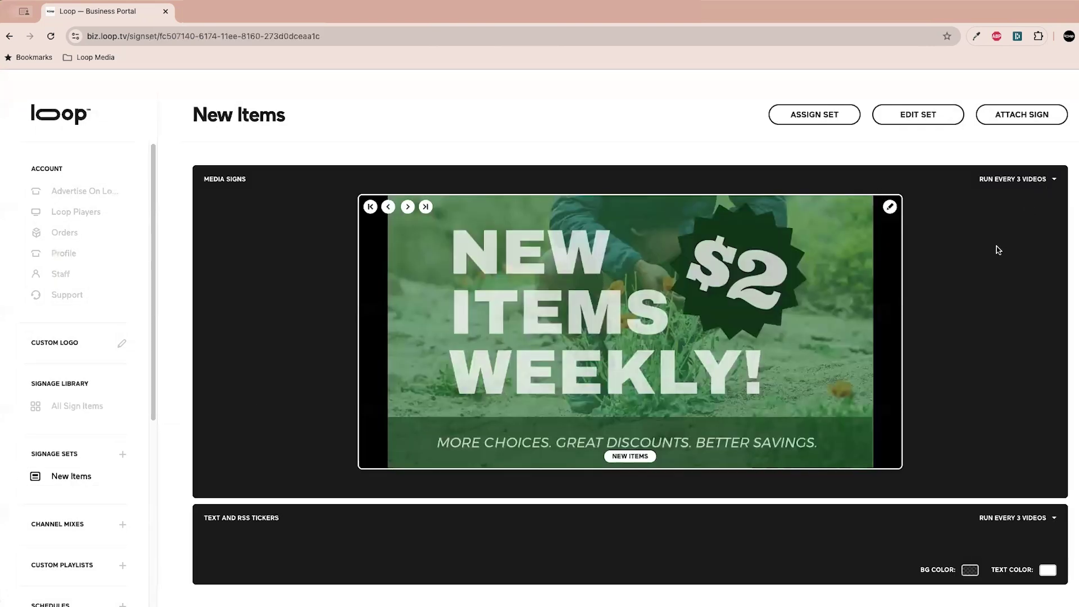
- Attach the New Bloody Marys $5 sign to the New Items set and review the set's signs
left_click(1033, 121)
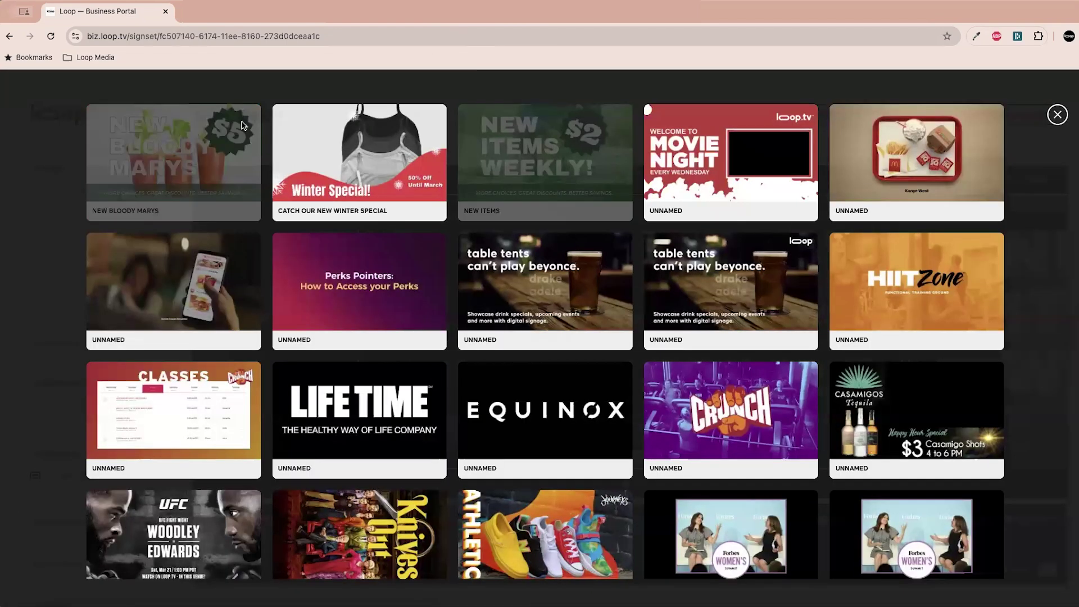
left_click(1058, 116)
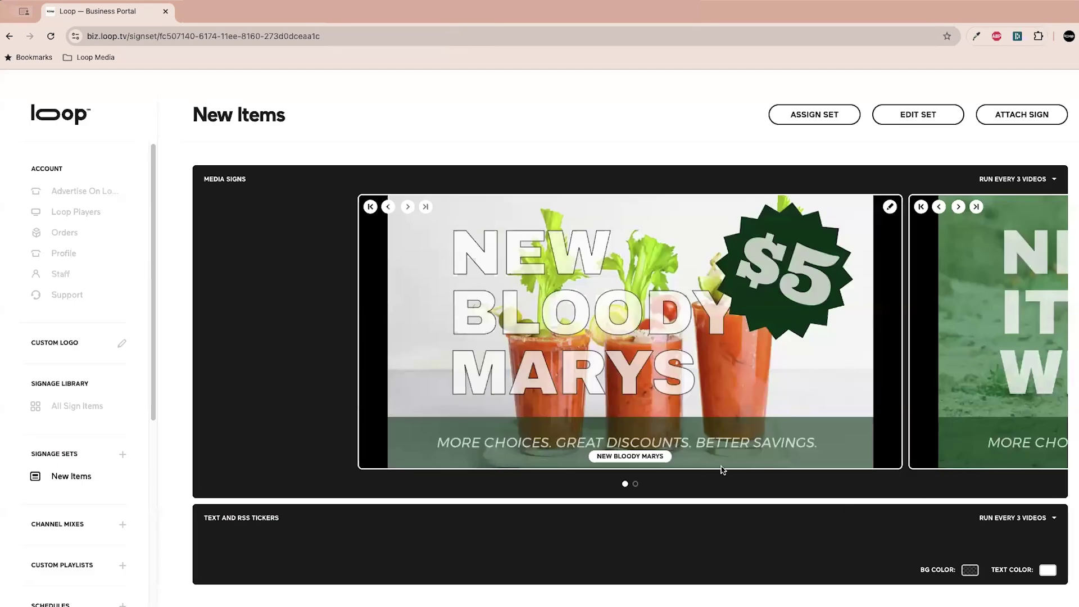
left_click(636, 484)
left_click(889, 206)
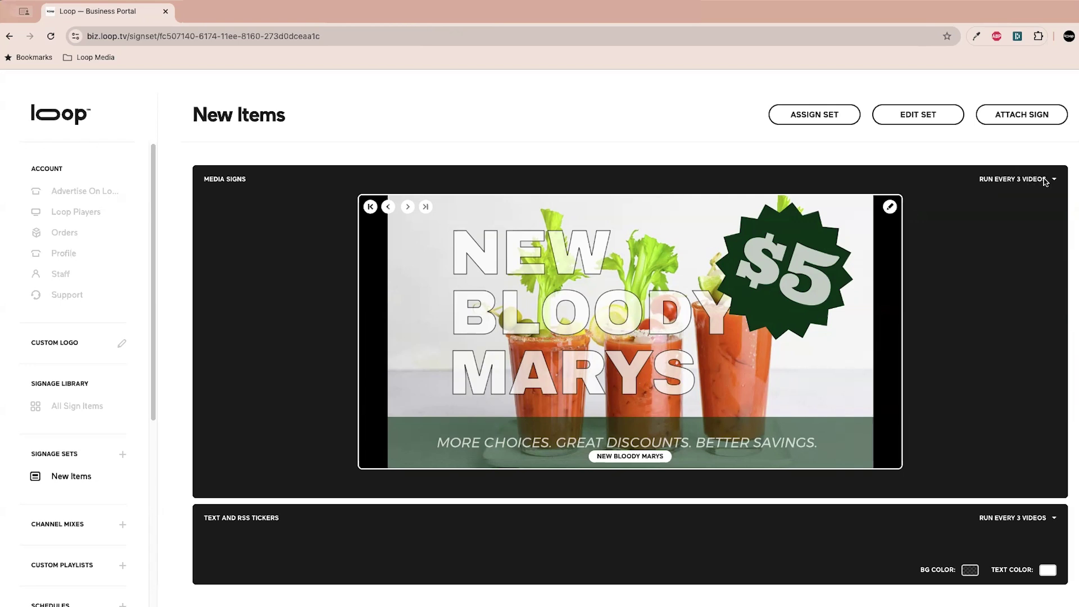
left_click(1046, 180)
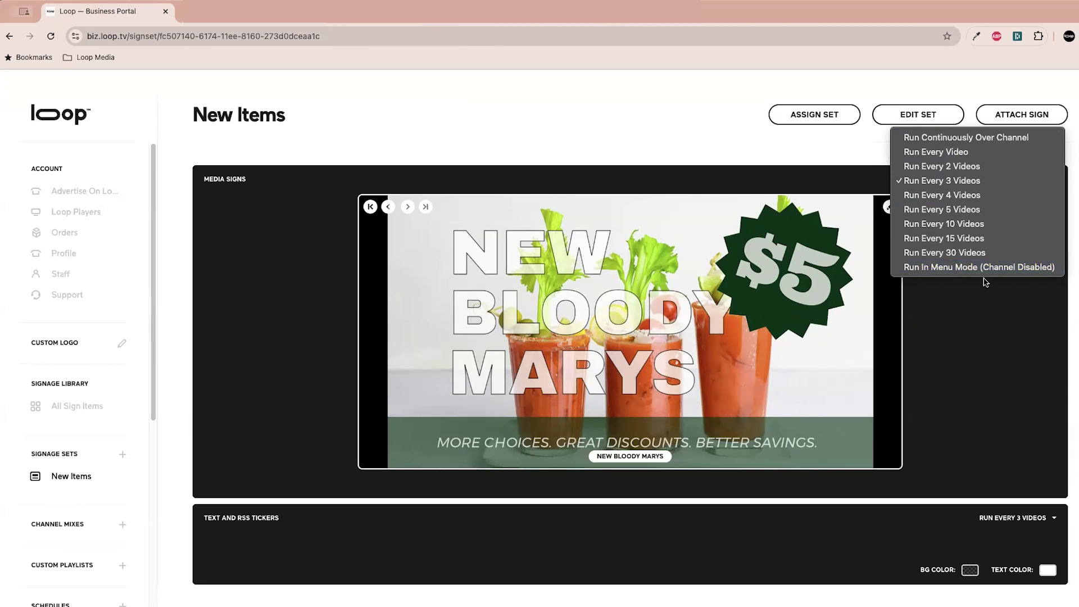
left_click(1009, 365)
left_click(1036, 518)
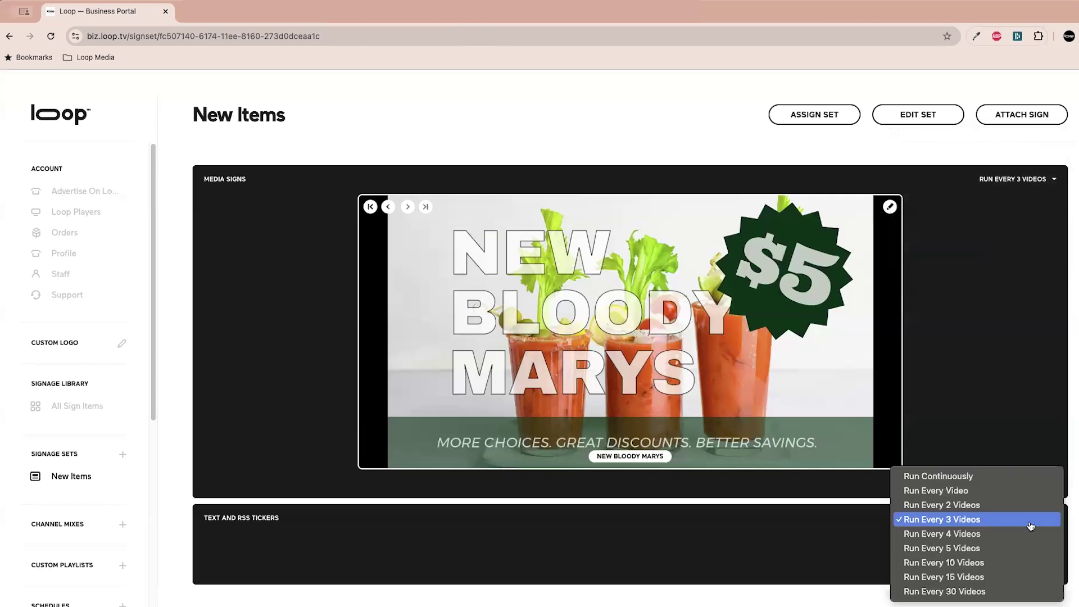
left_click(1028, 459)
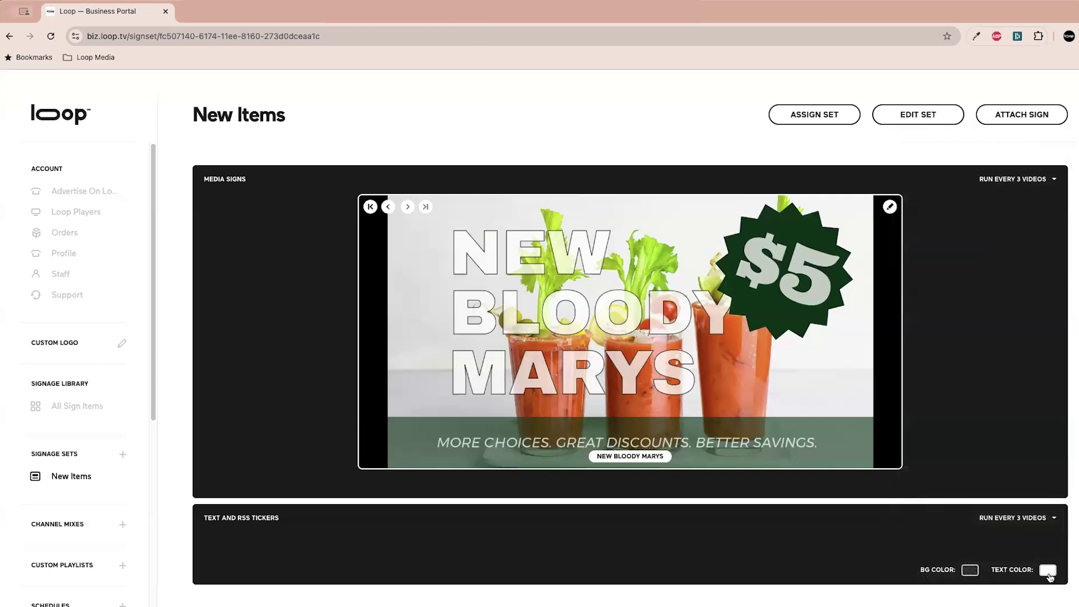